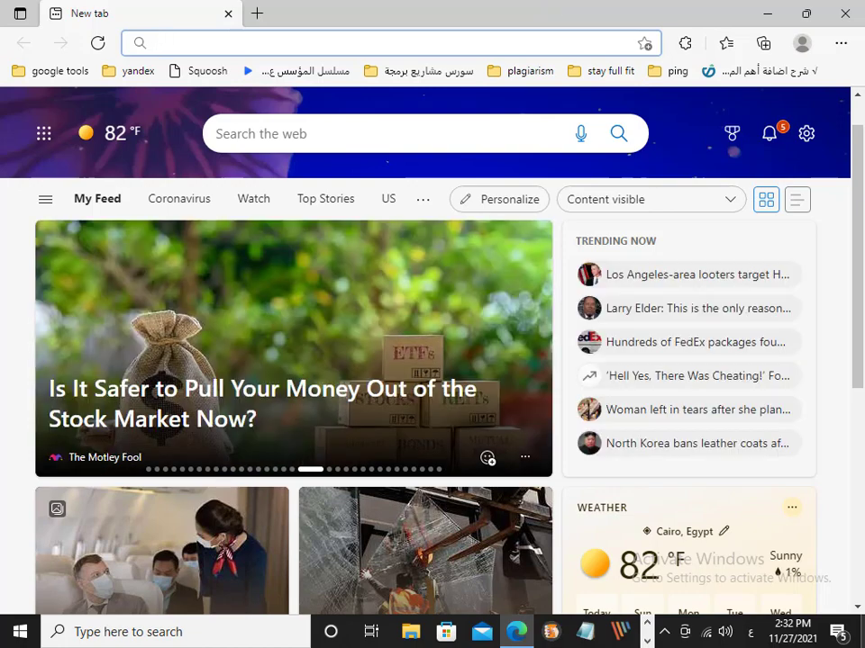
# - Switch the keyboard to English and load tplinkmodem.net in Edge from the 'tp' suggestion
pyautogui.hotkey('alt', 'shift')
pyautogui.write('tp')
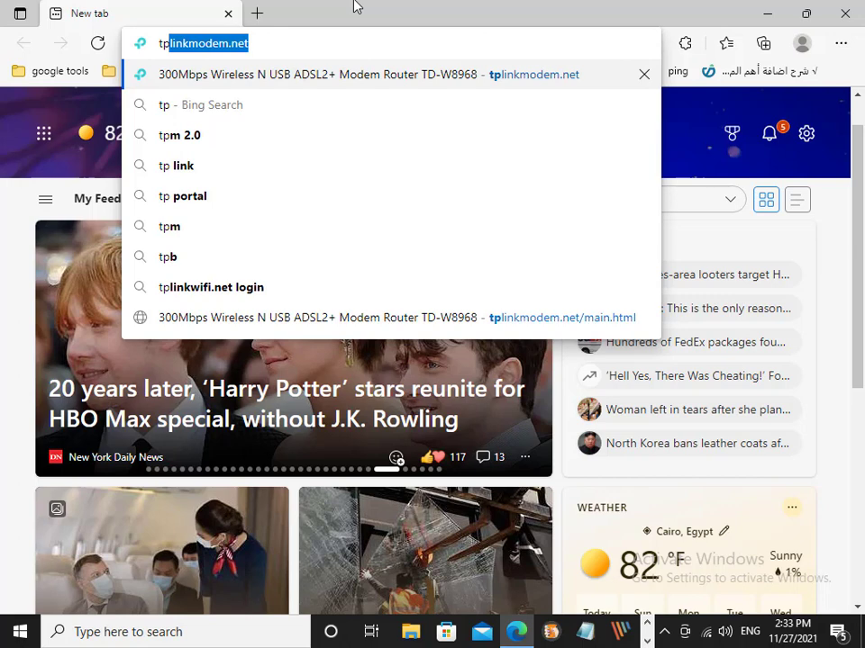
pyautogui.press('Return')
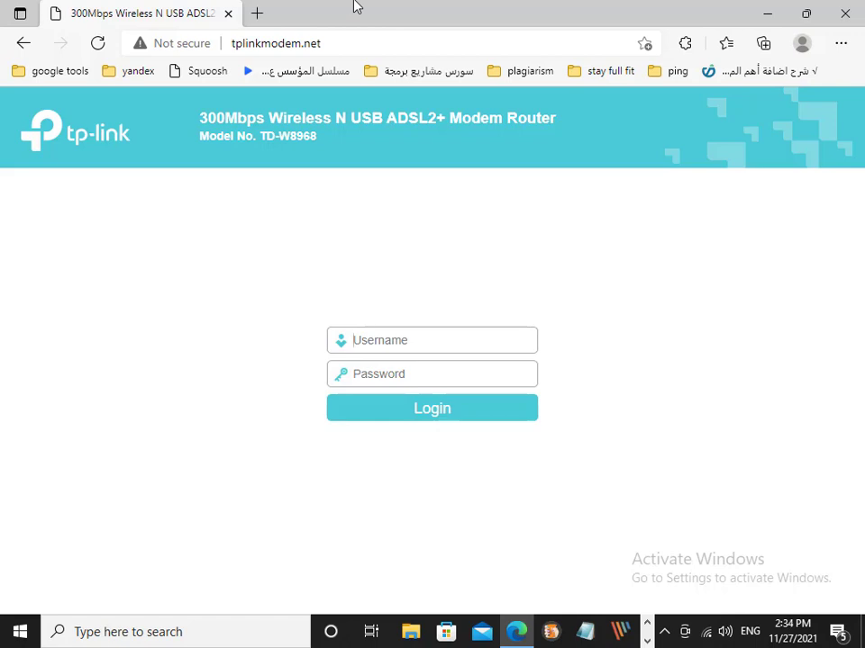
# - Enter the admin username and password and log in to the router
pyautogui.write('adminadmin')
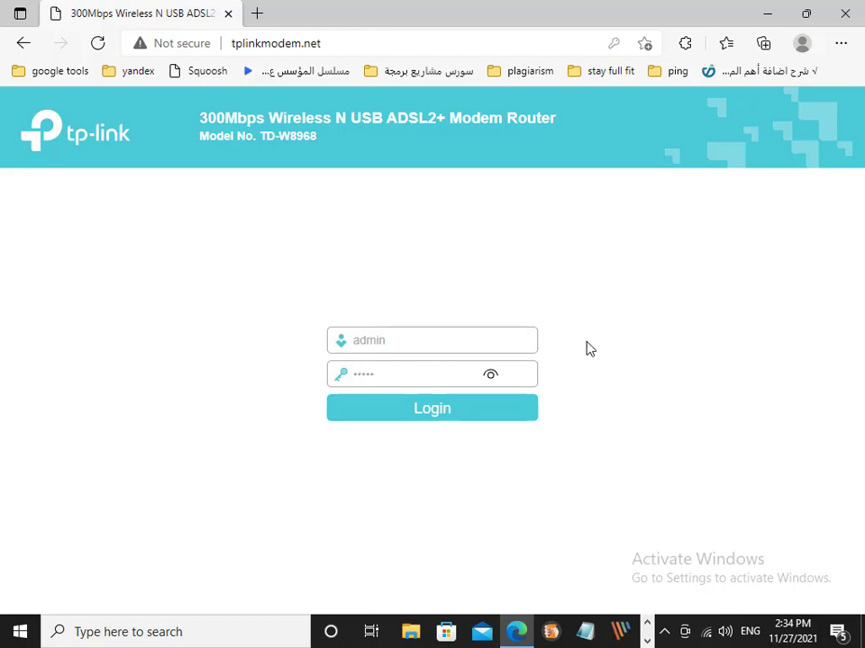
pyautogui.click(433, 410)
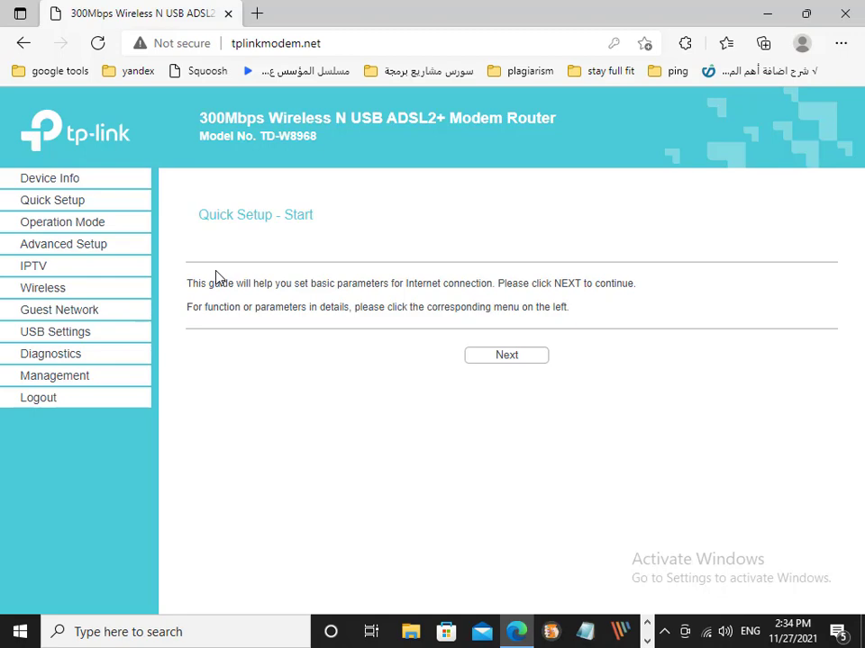
# - Go to the Wireless – Basic settings page and select the SSID1 field
pyautogui.click(58, 290)
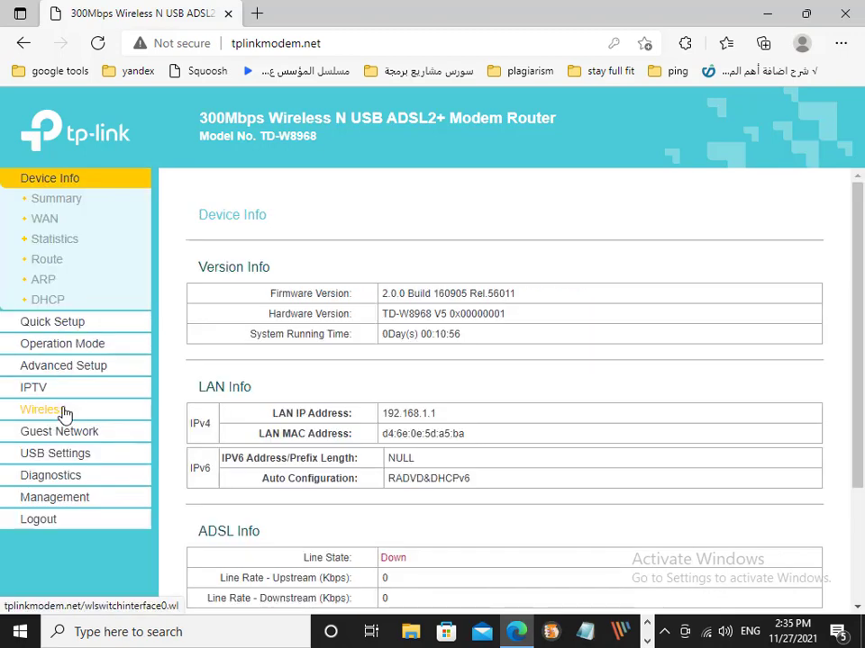
pyautogui.click(63, 411)
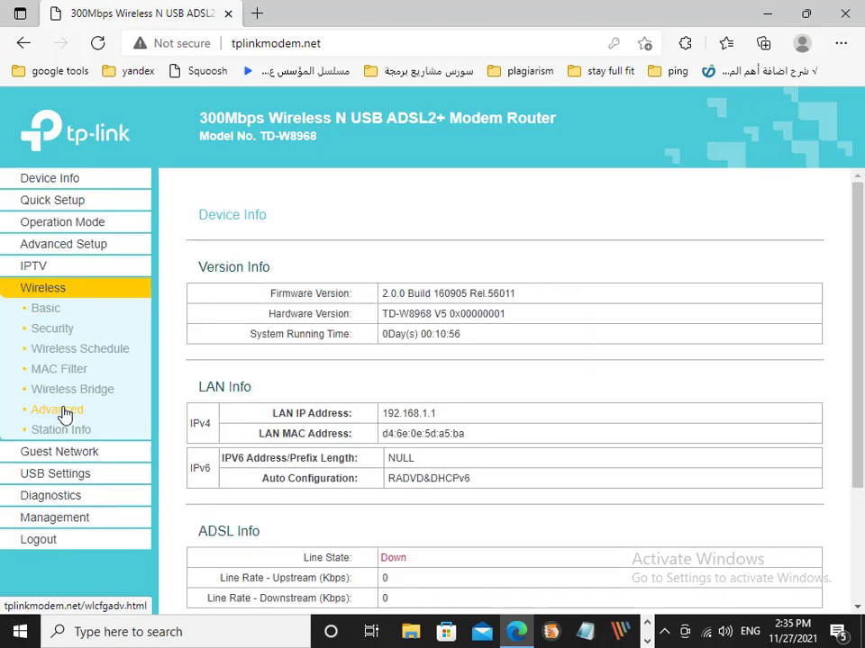
pyautogui.click(45, 309)
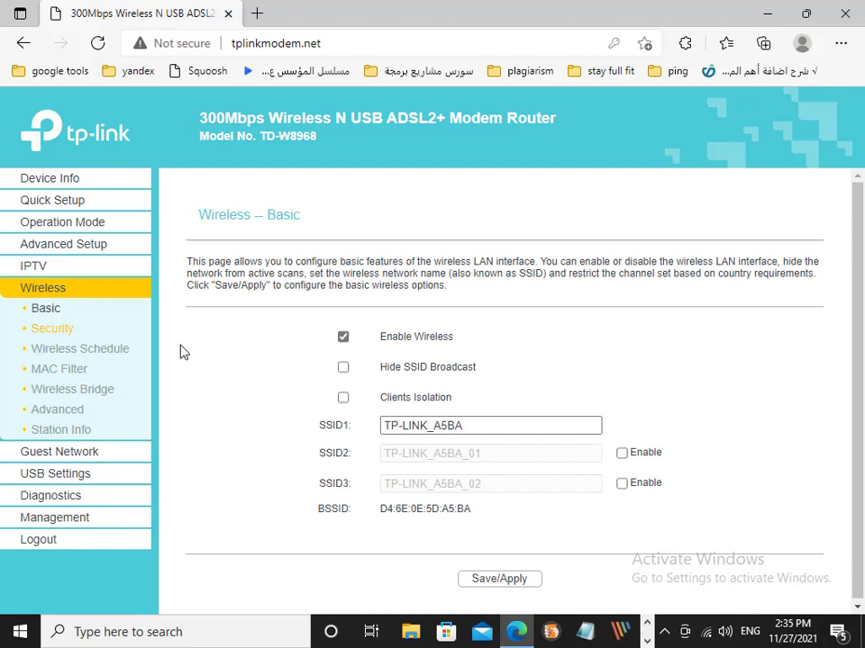
pyautogui.click(397, 426)
# - Toggle Enable Wireless and Hide SSID Broadcast off and back, leaving SSID broadcast on
pyautogui.click(344, 338)
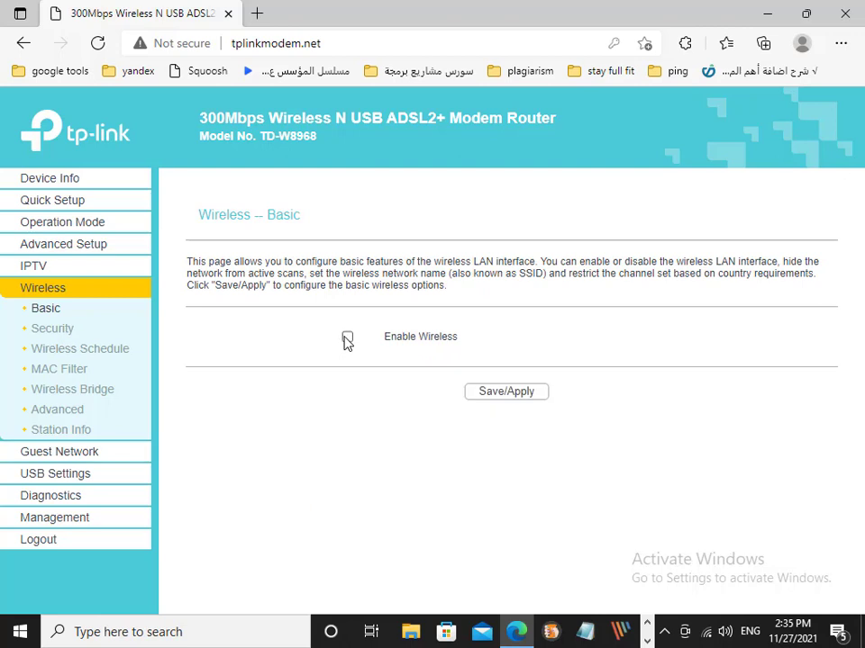
pyautogui.click(532, 393)
pyautogui.click(347, 338)
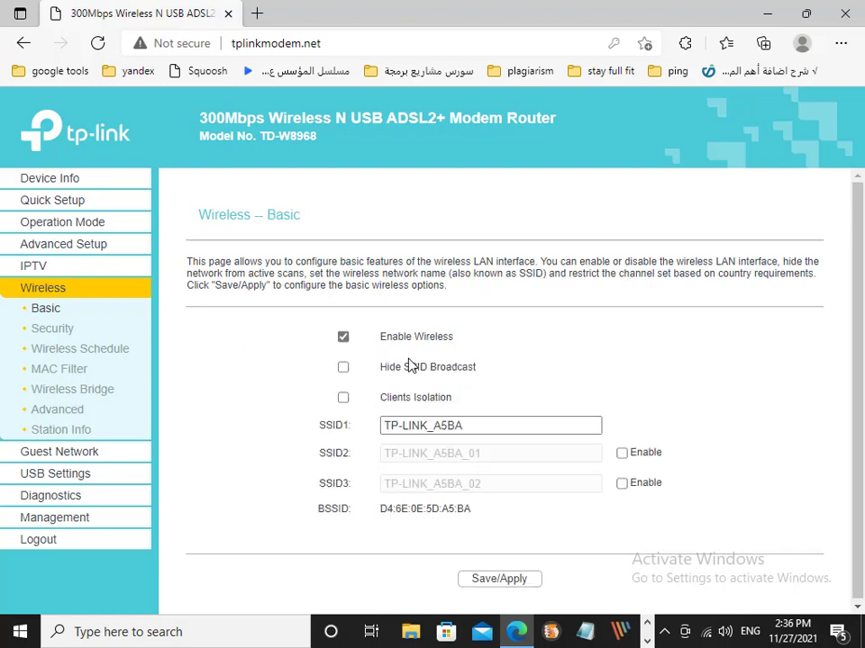
pyautogui.click(344, 367)
pyautogui.click(343, 366)
pyautogui.click(478, 433)
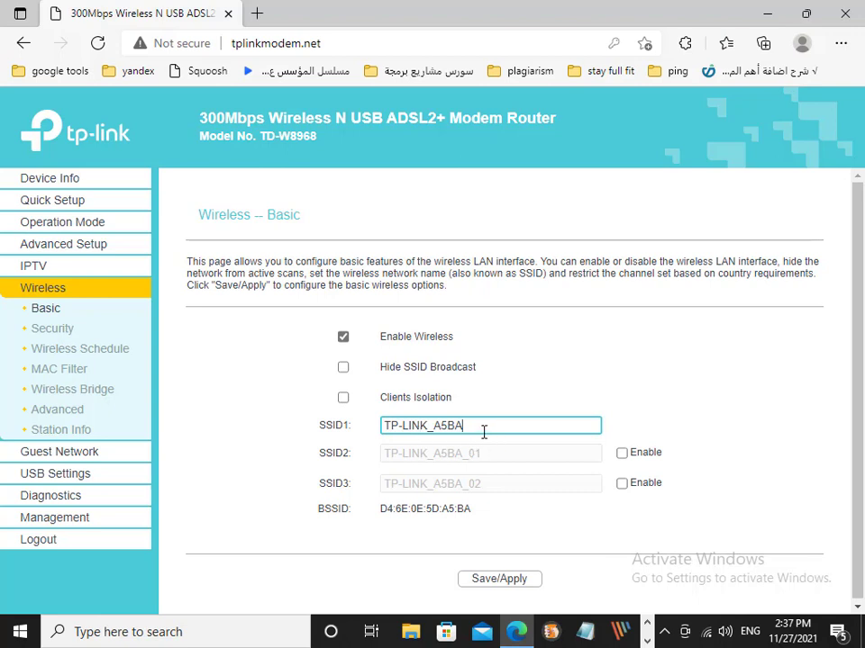
# - Change SSID1 to 'system tec' and tick the Enable boxes for SSID2 and SSID3
pyautogui.press('BackSpace')
pyautogui.press('BackSpace')
pyautogui.press('BackSpace')
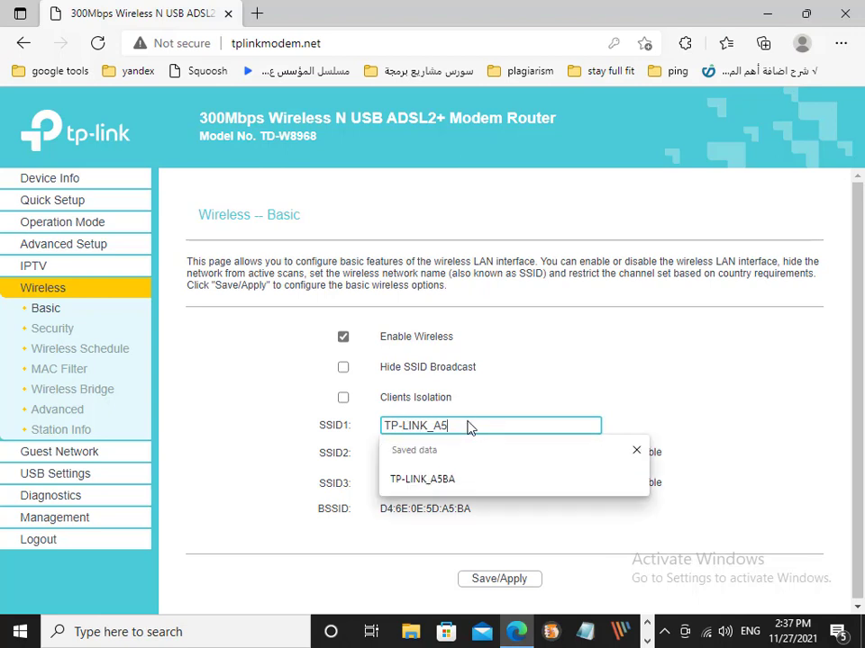
pyautogui.press('BackSpace')
pyautogui.press('BackSpace')
pyautogui.press('BackSpace')
pyautogui.press('BackSpace')
pyautogui.press('BackSpace')
pyautogui.press('BackSpace')
pyautogui.press('BackSpace')
pyautogui.press('BackSpace')
pyautogui.press('BackSpace')
pyautogui.write('system tec')
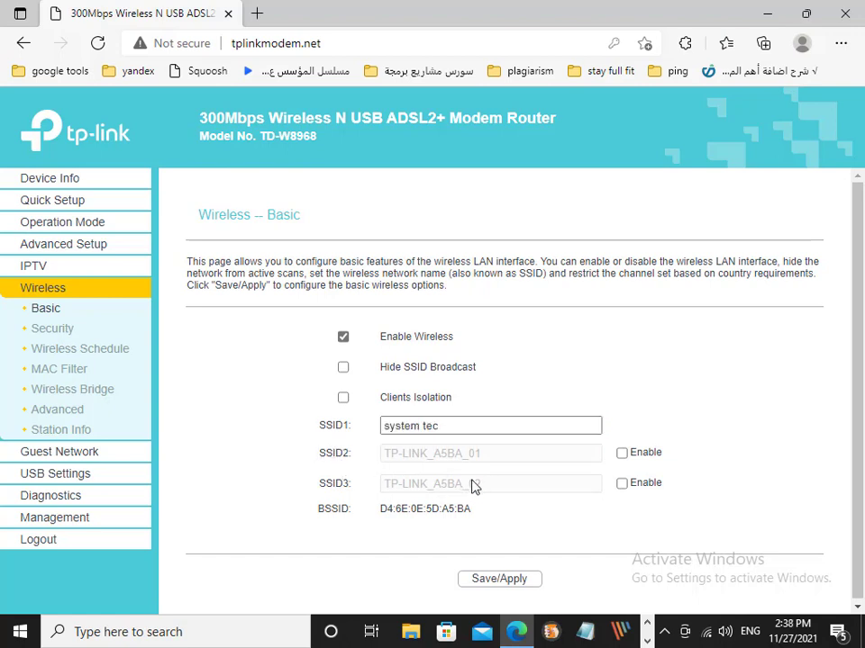
pyautogui.click(623, 454)
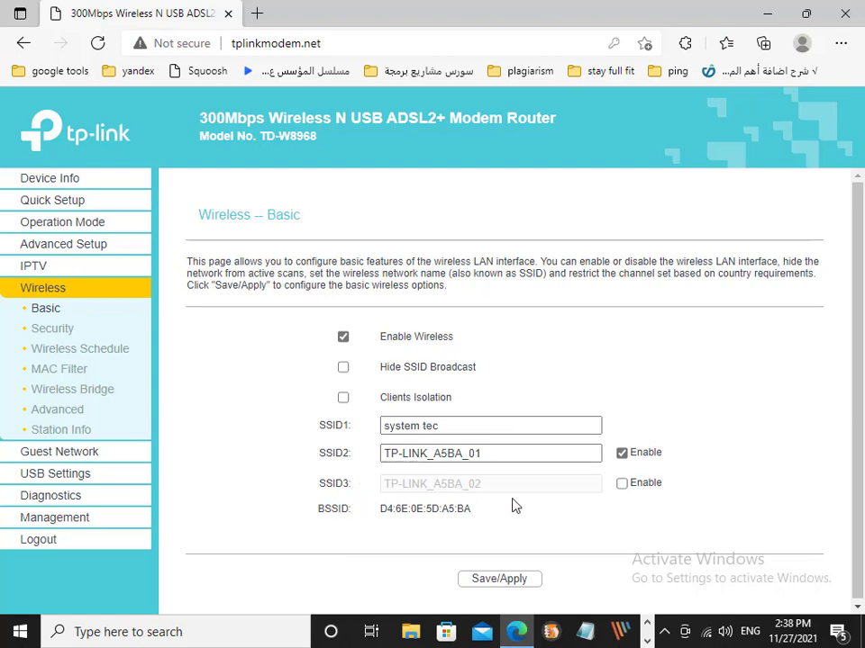
pyautogui.click(622, 484)
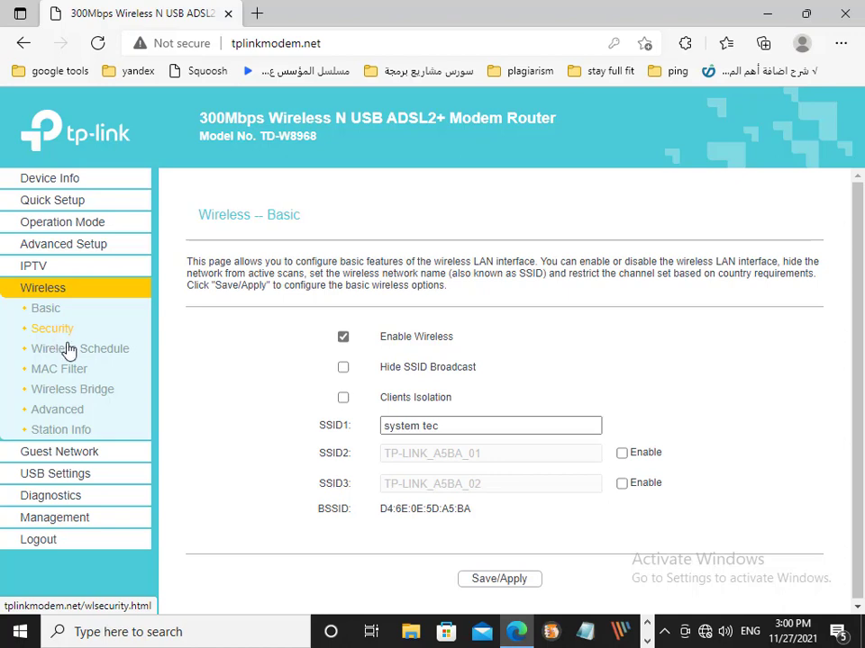
# - On the Wireless – Security page, set Enable WPS to Disabled
pyautogui.click(54, 335)
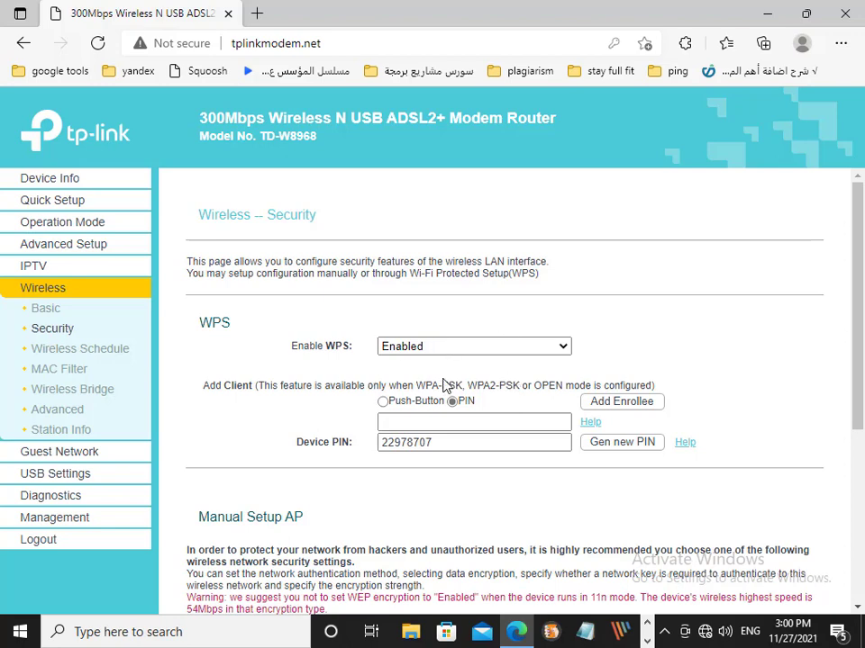
pyautogui.click(563, 347)
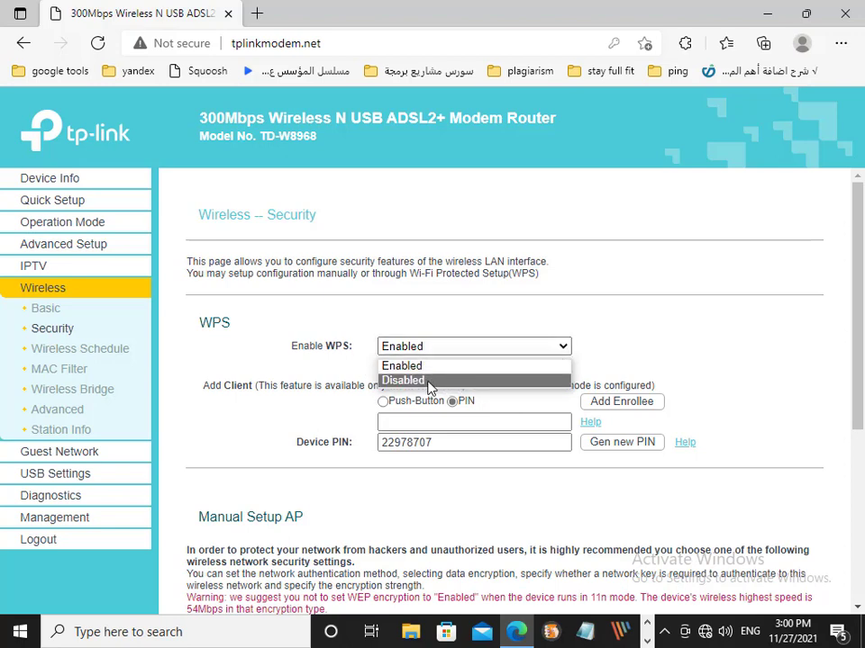
pyautogui.click(429, 382)
pyautogui.scroll(-3, 432, 379)
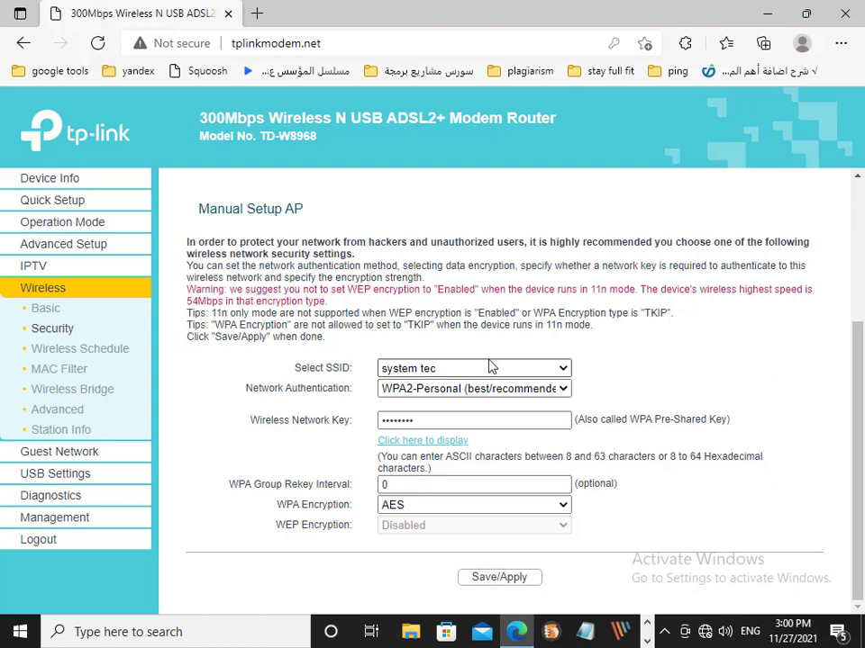
# - Keep WPA2-Personal, enter a new wireless network key, and save the security settings
pyautogui.click(559, 388)
pyautogui.click(448, 422)
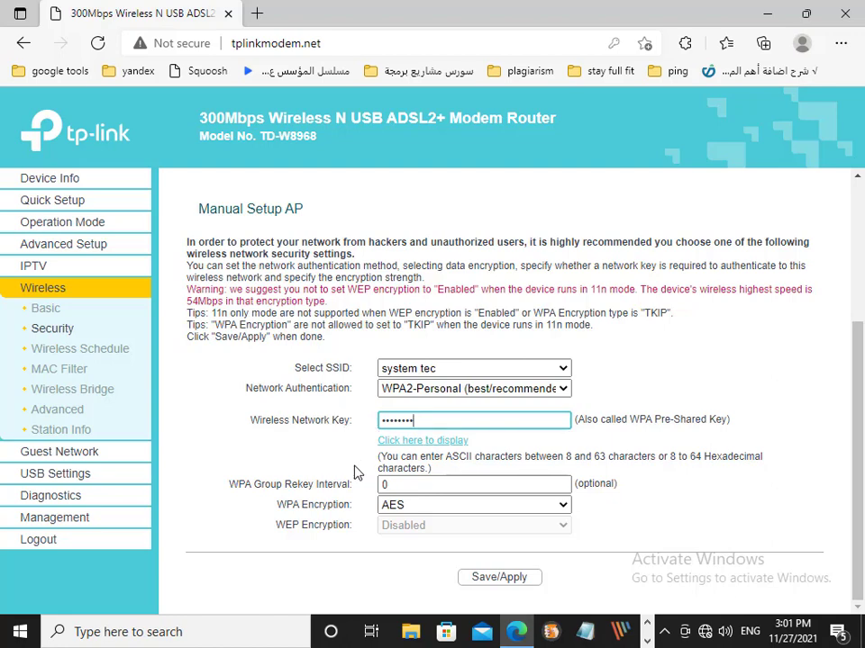
pyautogui.write('1')
pyautogui.click(510, 585)
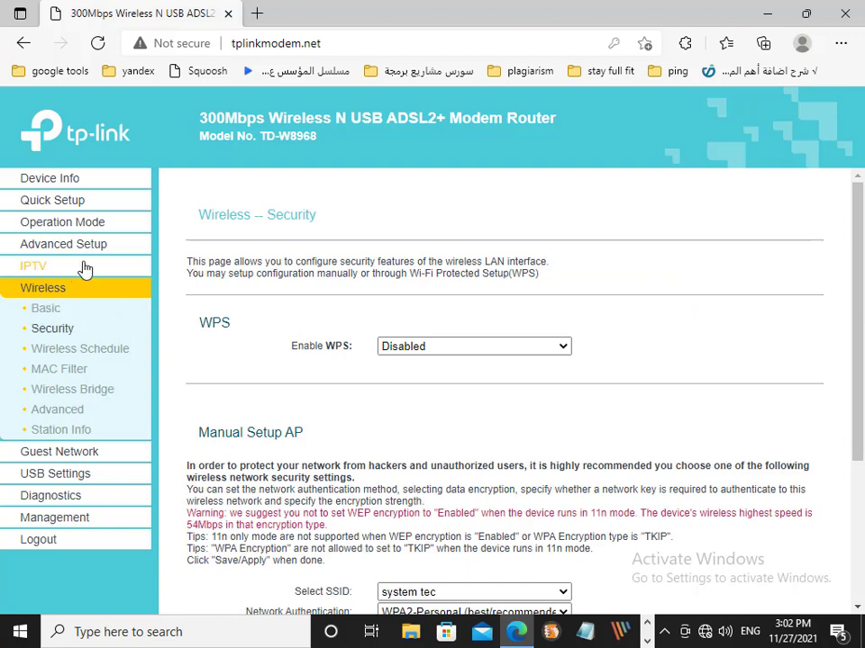
# - Open Advanced Setup > LAN and review the 192.168.1.1 address and DHCP pool settings
pyautogui.click(22, 245)
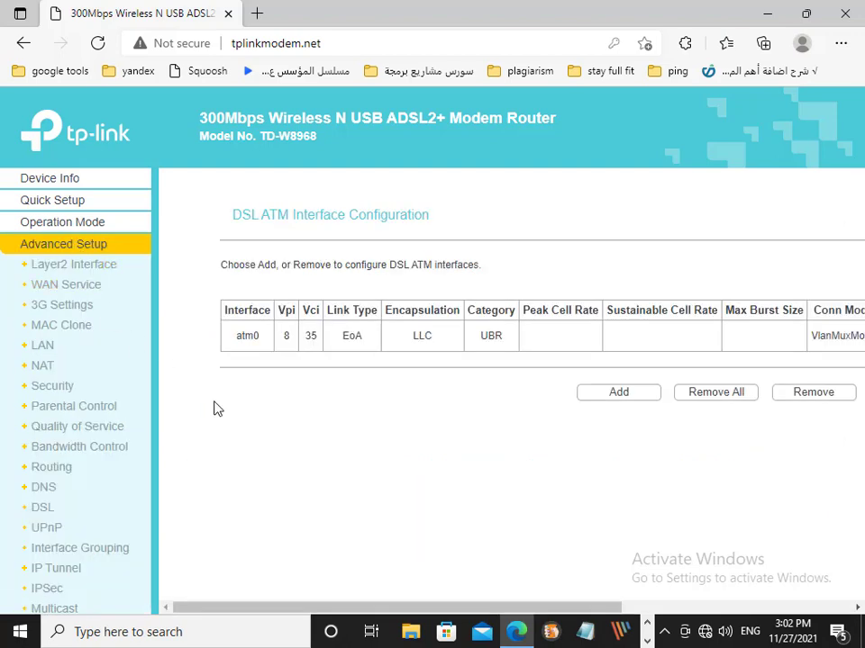
pyautogui.click(42, 346)
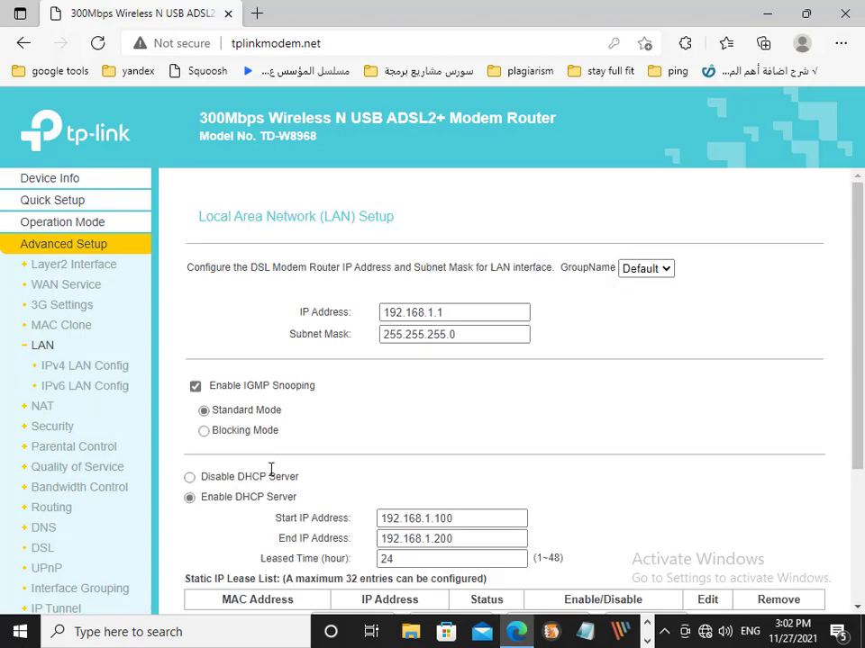
pyautogui.scroll(-1, 478, 386)
pyautogui.scroll(-2, 476, 386)
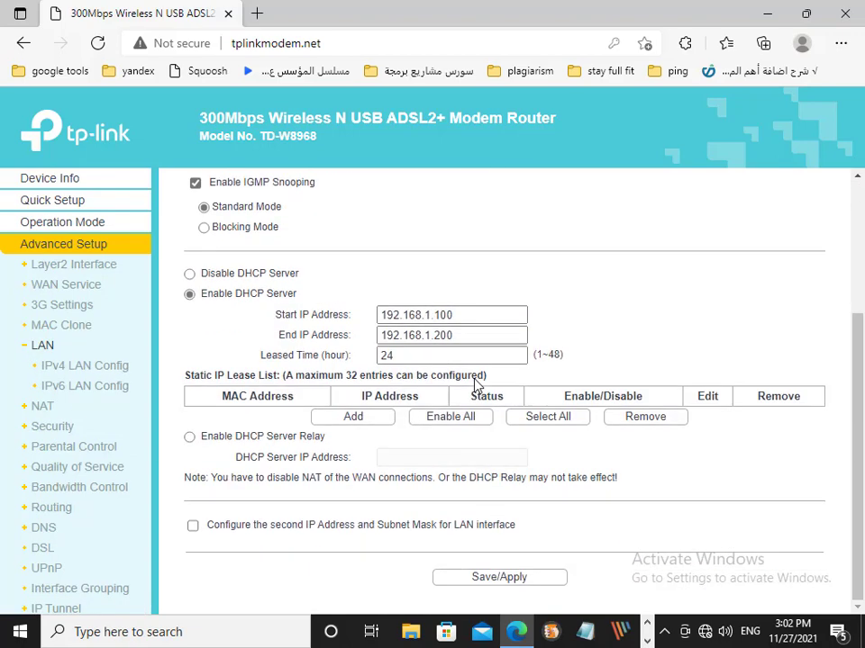
pyautogui.scroll(3, 469, 388)
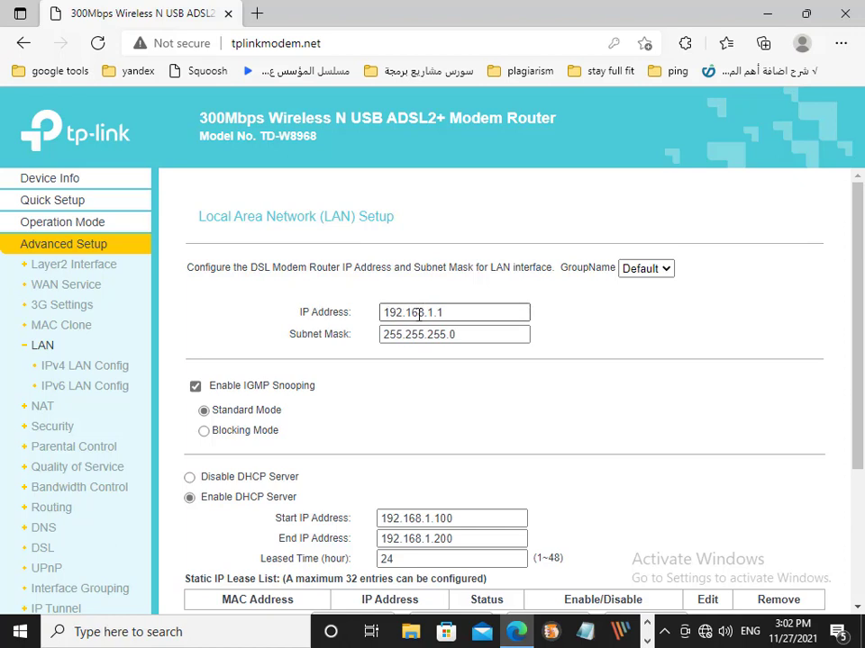
# - Edit the LAN IP Address field until it reads 192.168.1.111
pyautogui.click(458, 314)
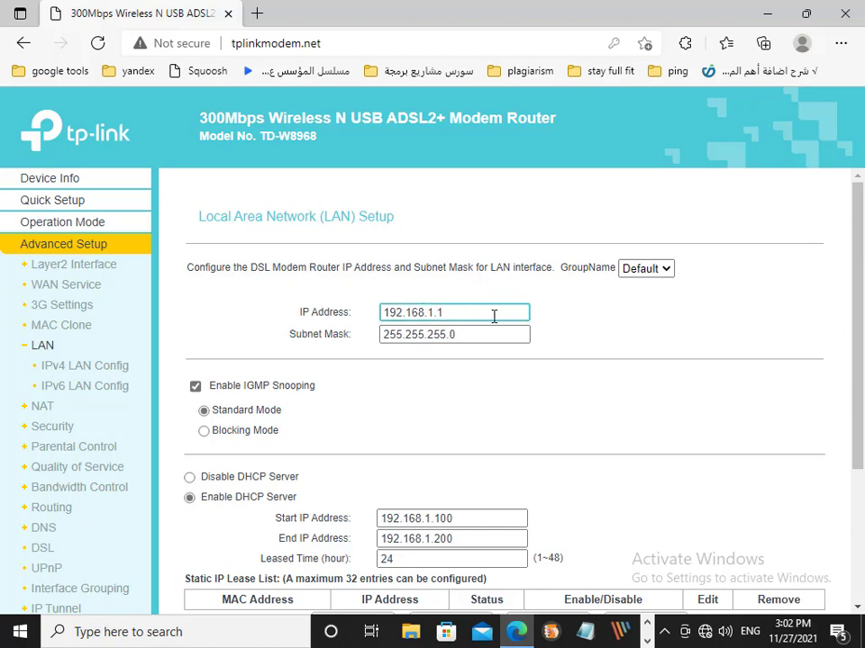
pyautogui.write('12')
pyautogui.click(573, 322)
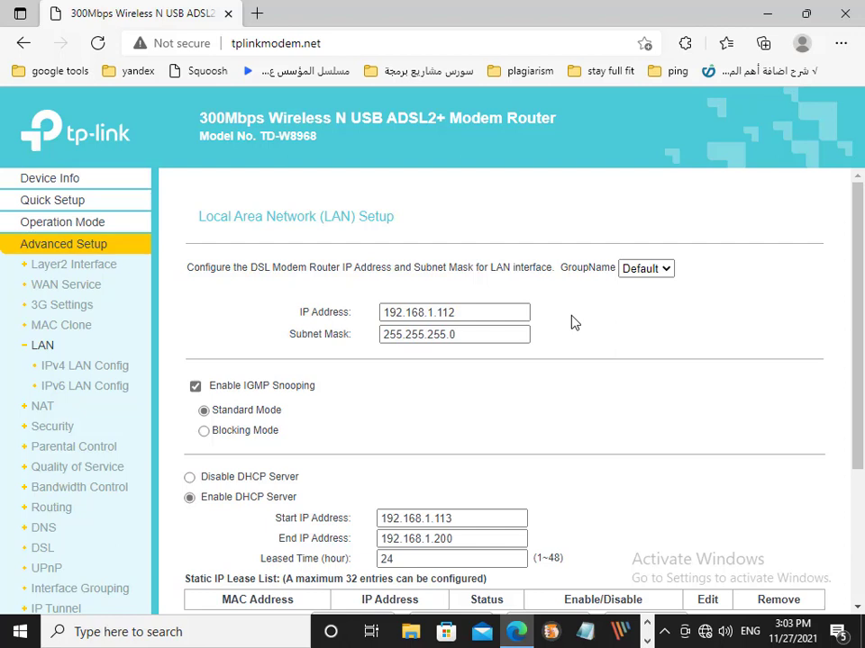
pyautogui.click(456, 310)
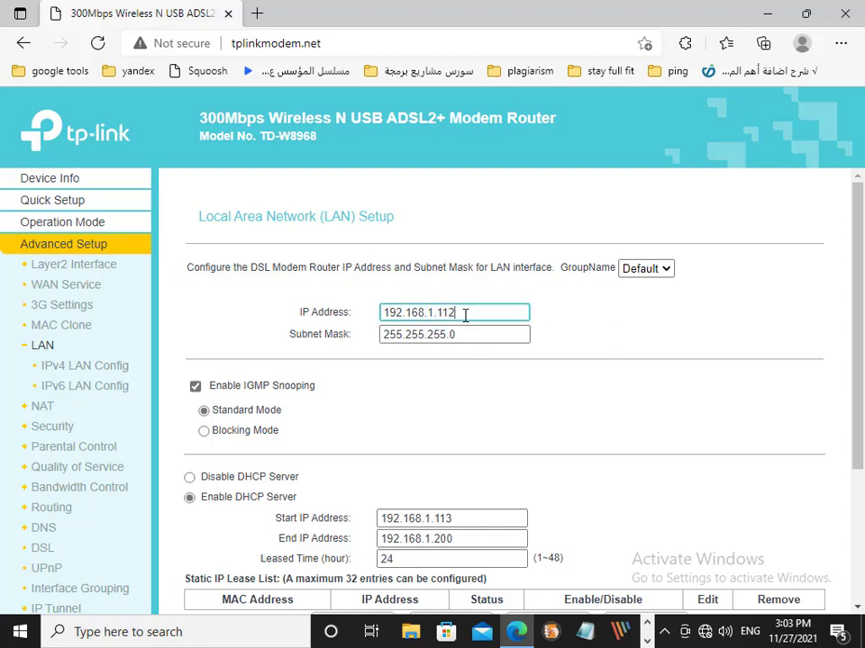
pyautogui.press('BackSpace')
pyautogui.press('BackSpace')
pyautogui.write('11')
pyautogui.click(494, 386)
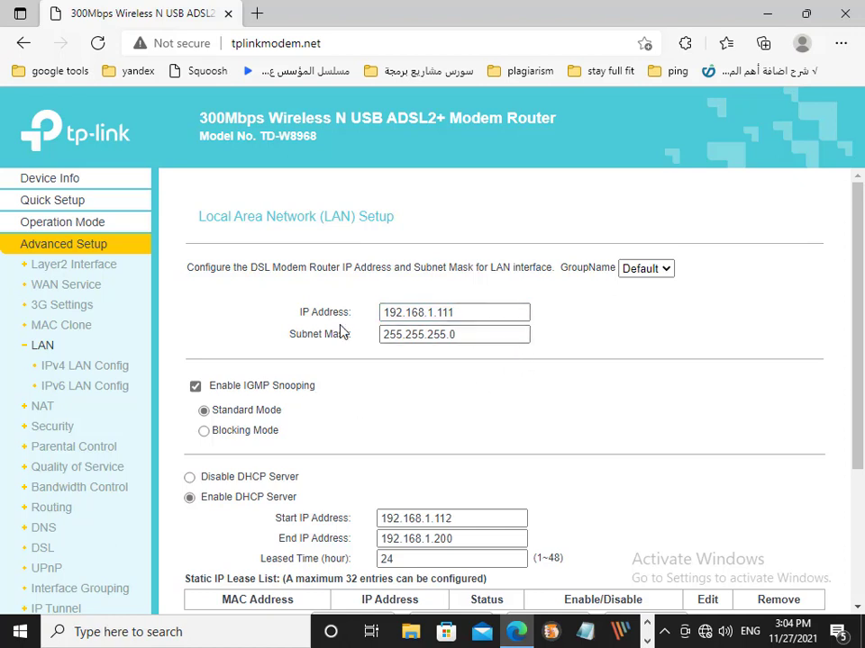
pyautogui.scroll(-1, 333, 378)
pyautogui.scroll(-1, 330, 384)
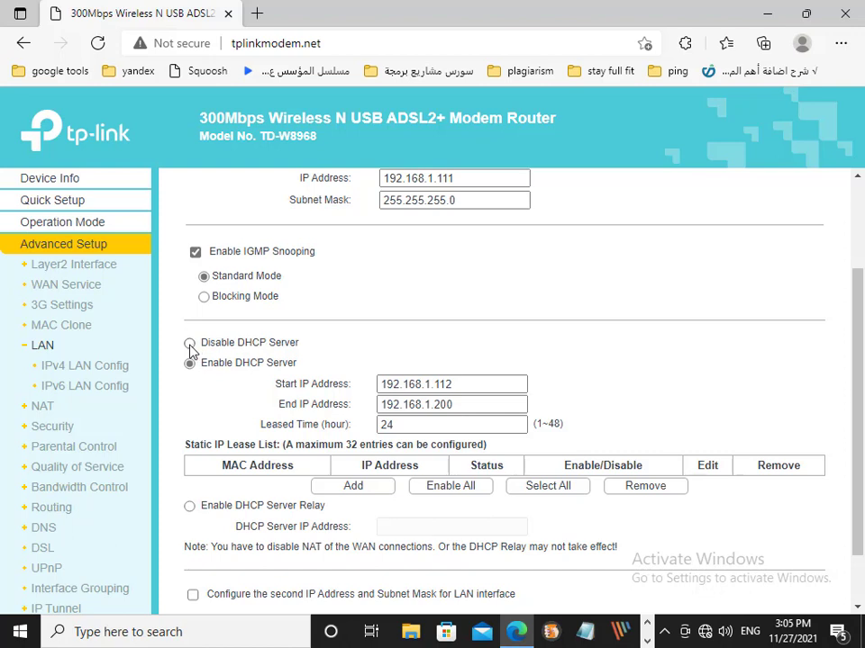
# - Select Disable DHCP Server, Save/Apply the LAN settings, and confirm the address change
pyautogui.click(190, 343)
pyautogui.scroll(-2, 190, 349)
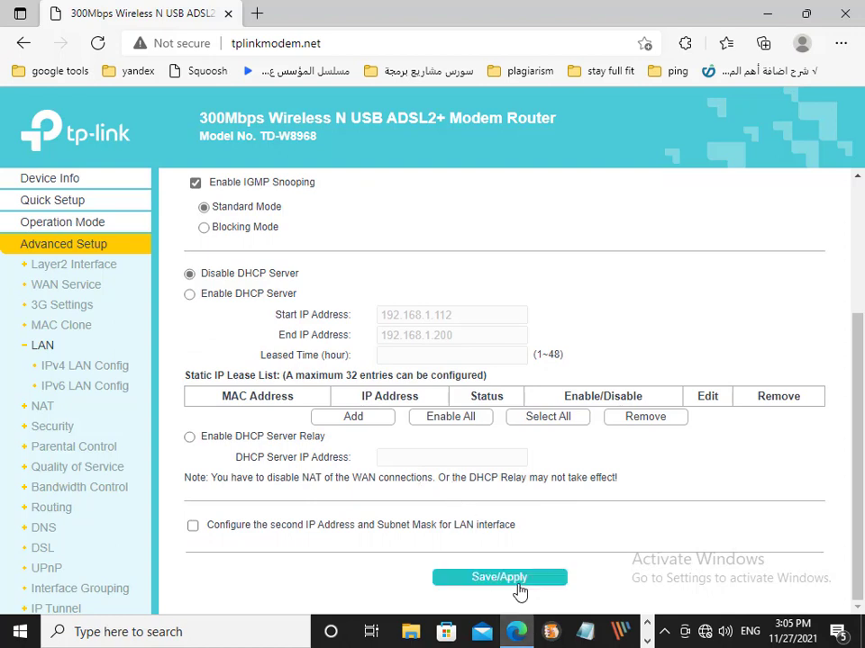
pyautogui.click(519, 584)
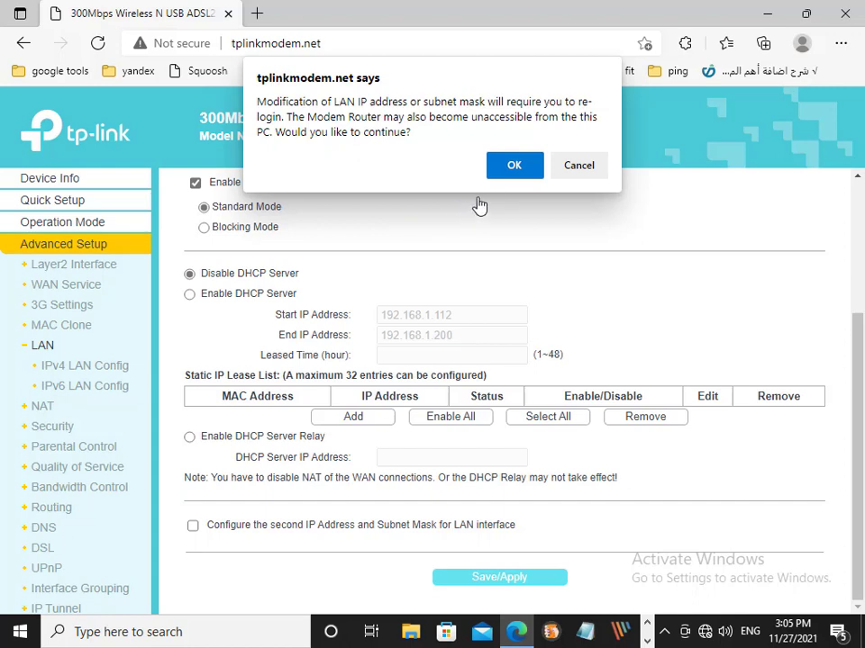
pyautogui.click(515, 167)
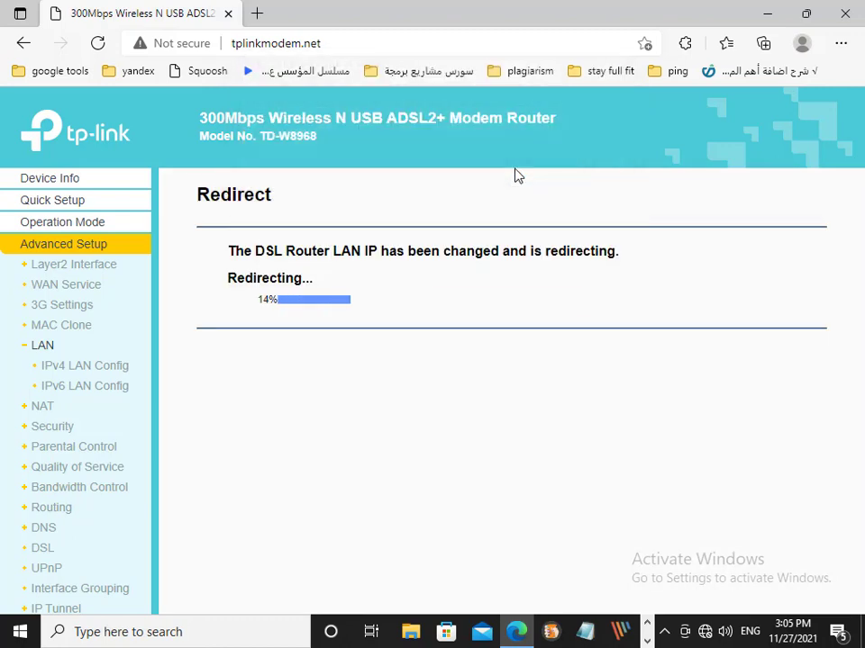